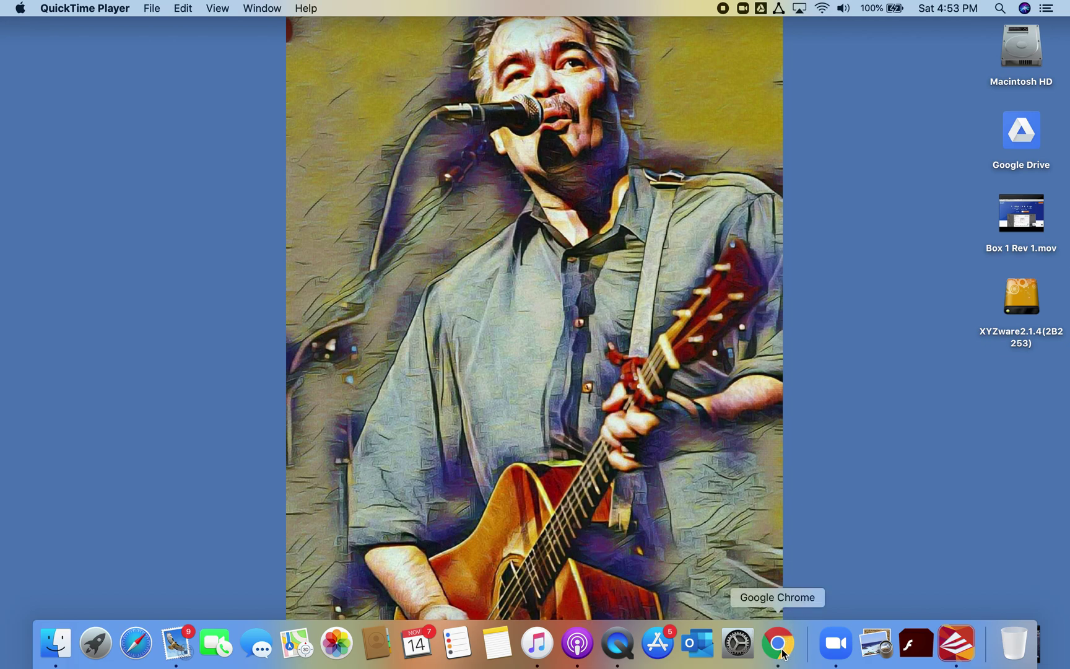
Switch to Chrome, where the XYZware download is running.
click(781, 650)
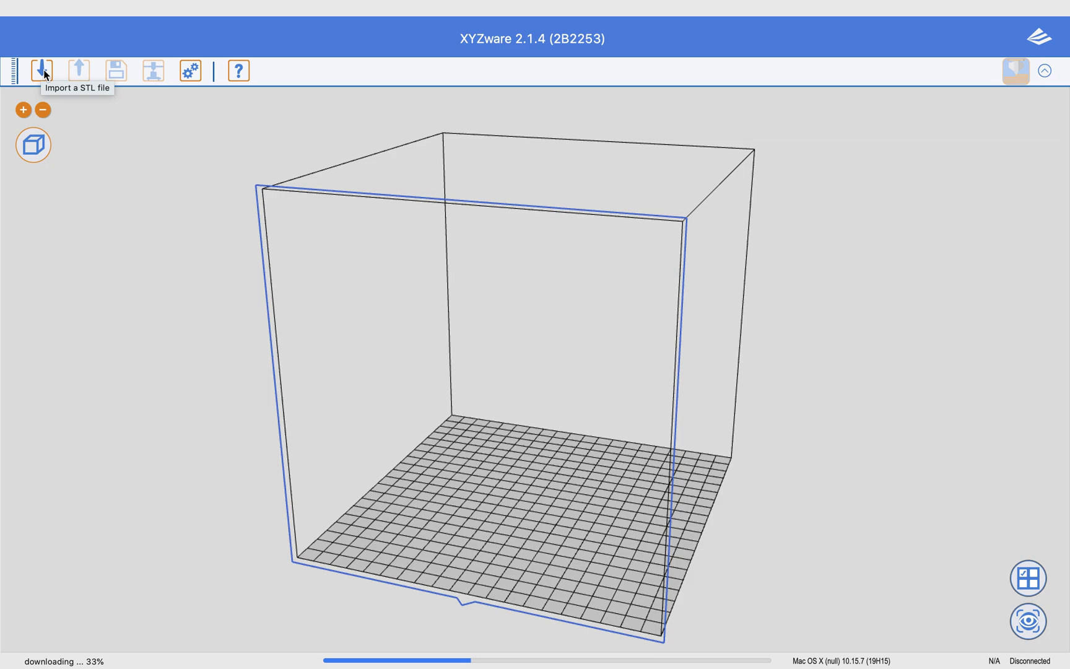
Start an STL import and browse the Recents and Documents folders.
click(44, 72)
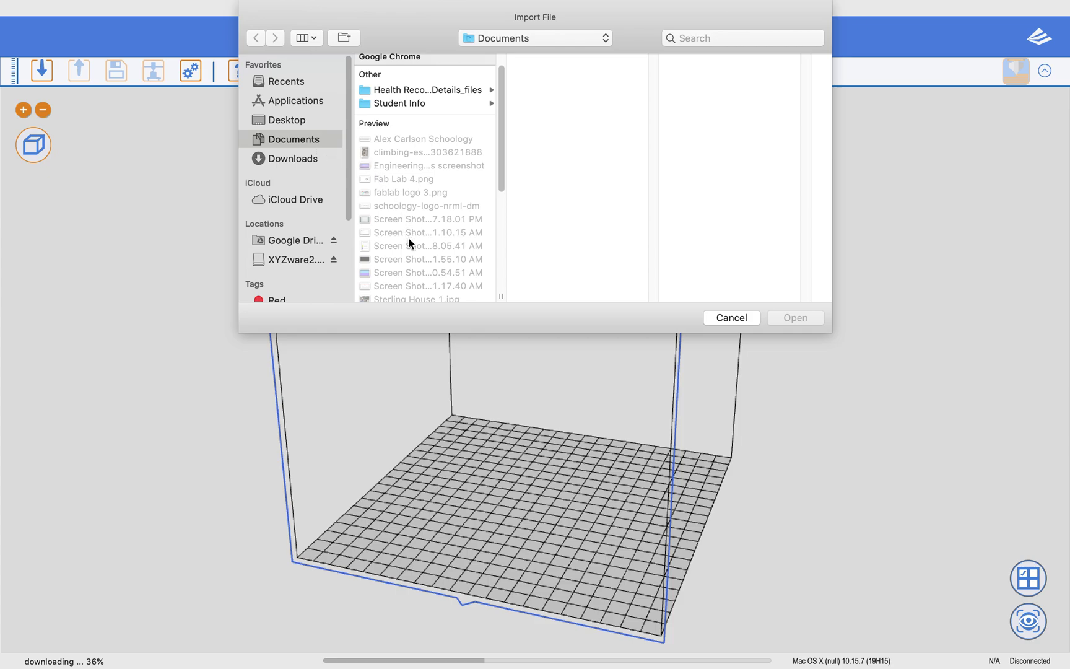
scroll(411, 242, down, 1)
scroll(411, 243, up, 3)
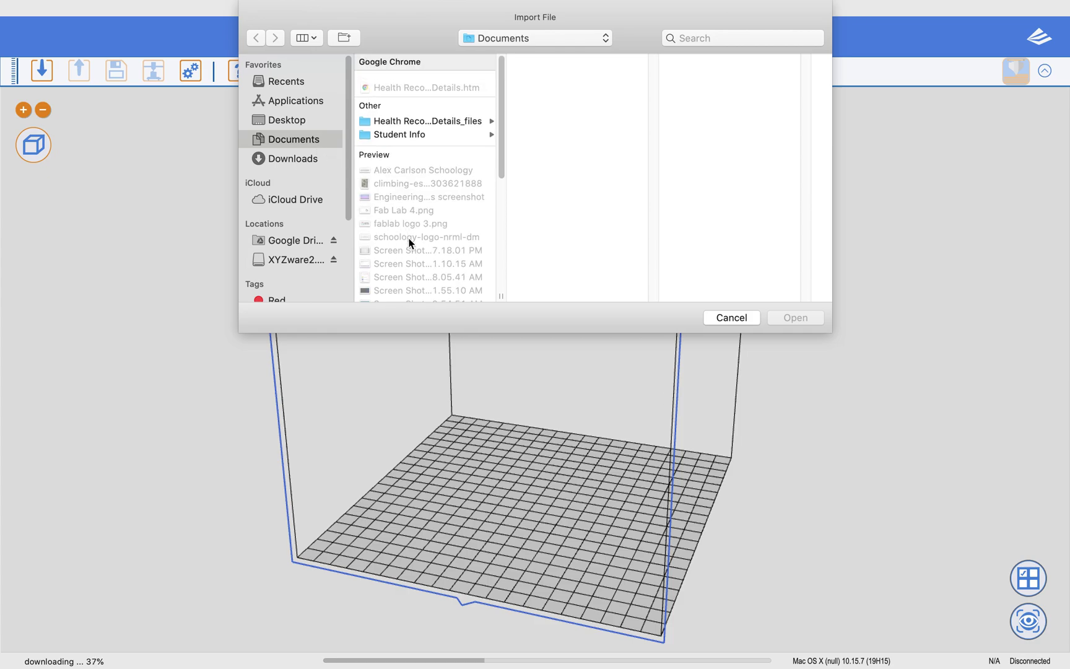
click(300, 84)
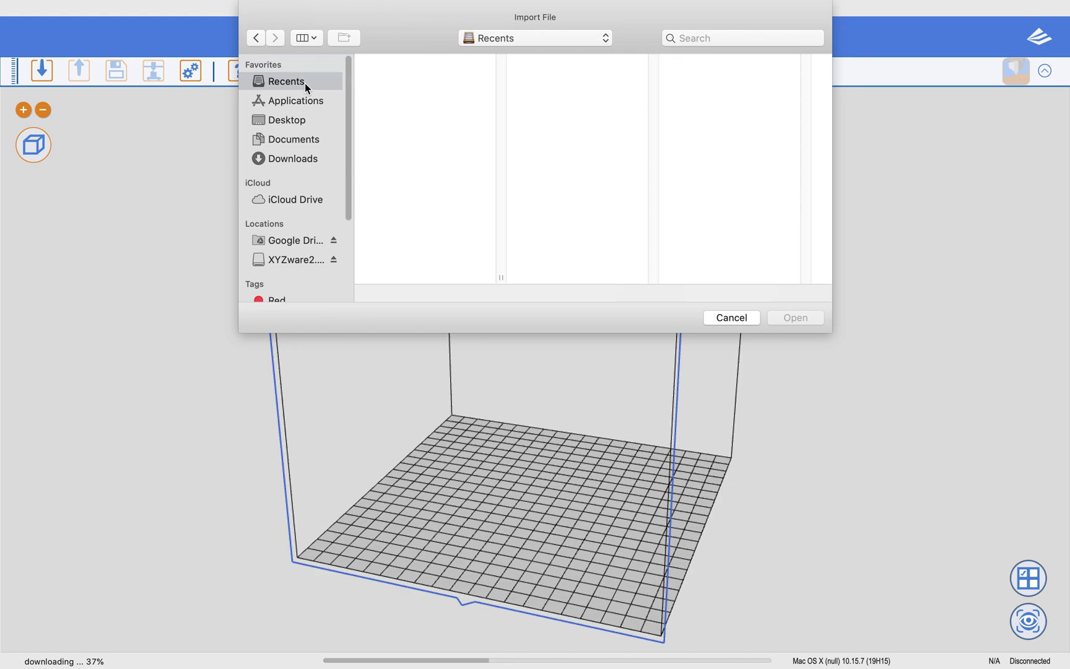
click(305, 144)
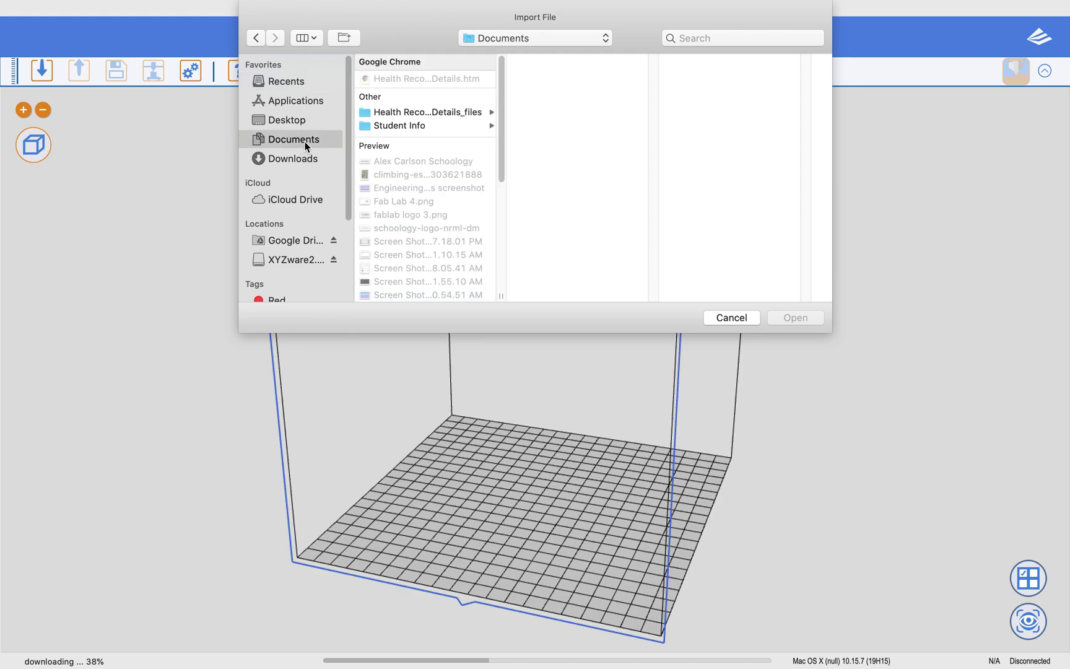
Search files for 'mrs' and import the Thor's Hammer STL.
click(724, 39)
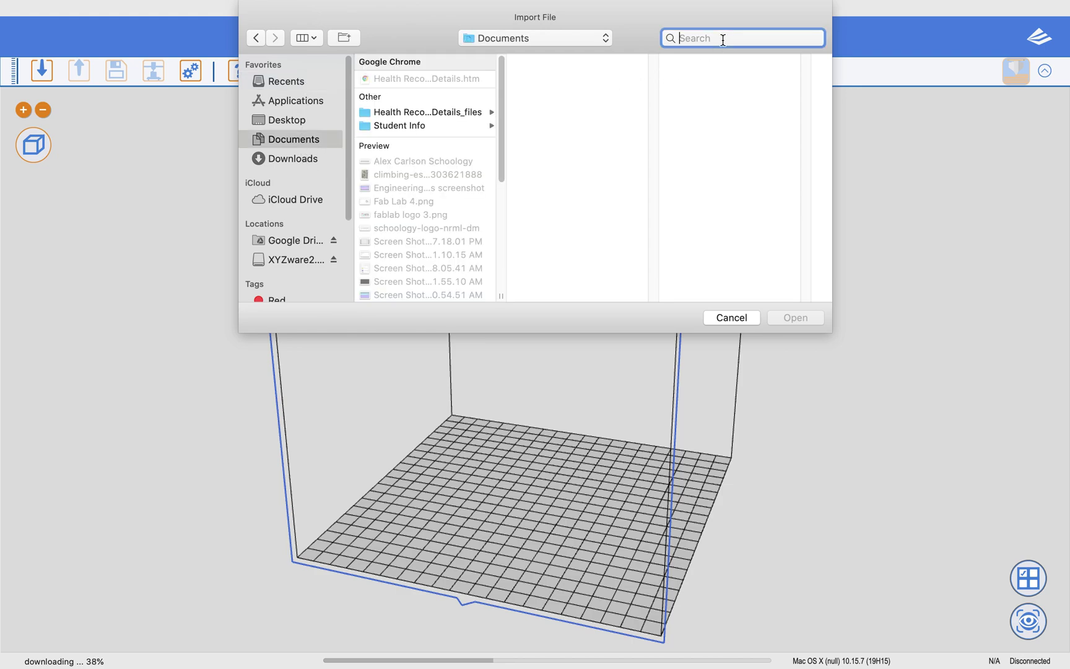
text(mrs)
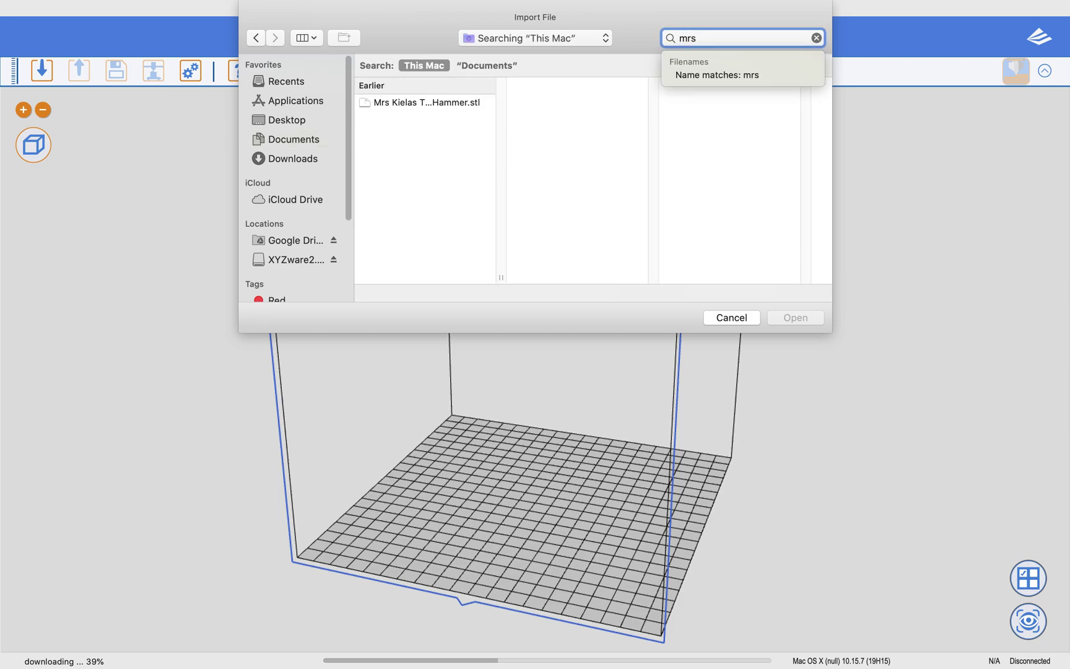
click(435, 104)
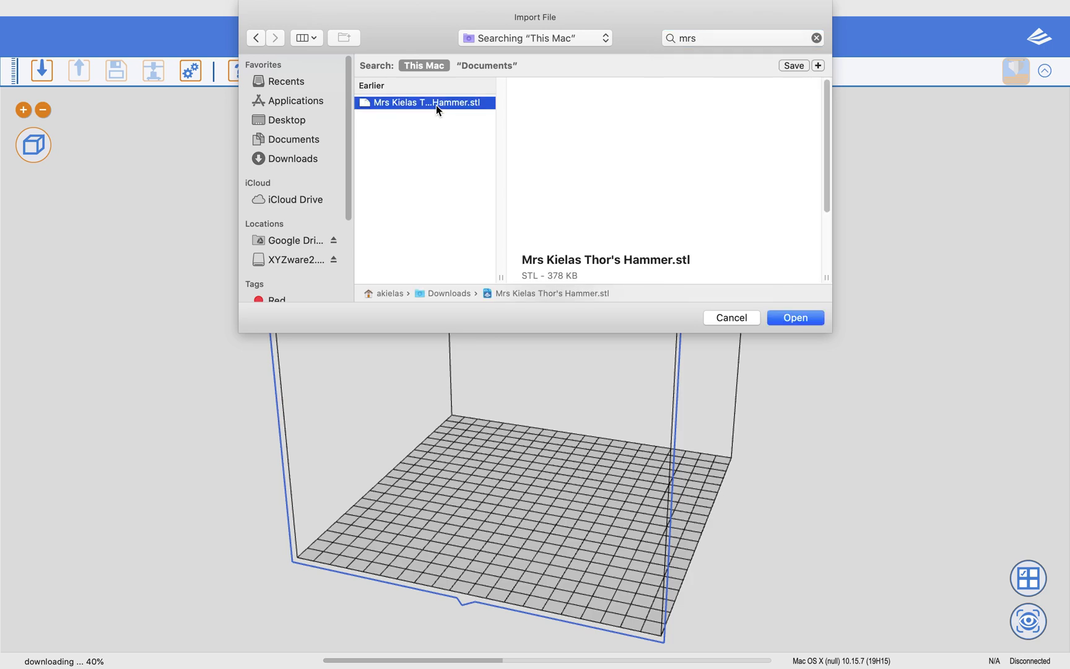
click(799, 318)
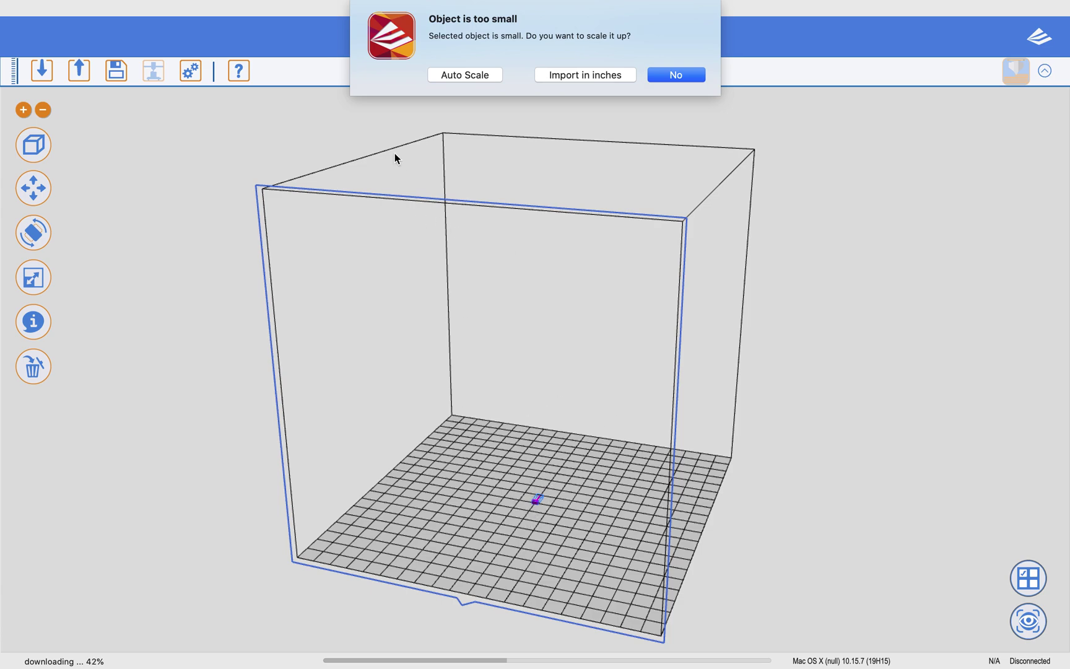
Import the tiny hammer in inches and accept auto-resizing to fit the bed.
click(600, 76)
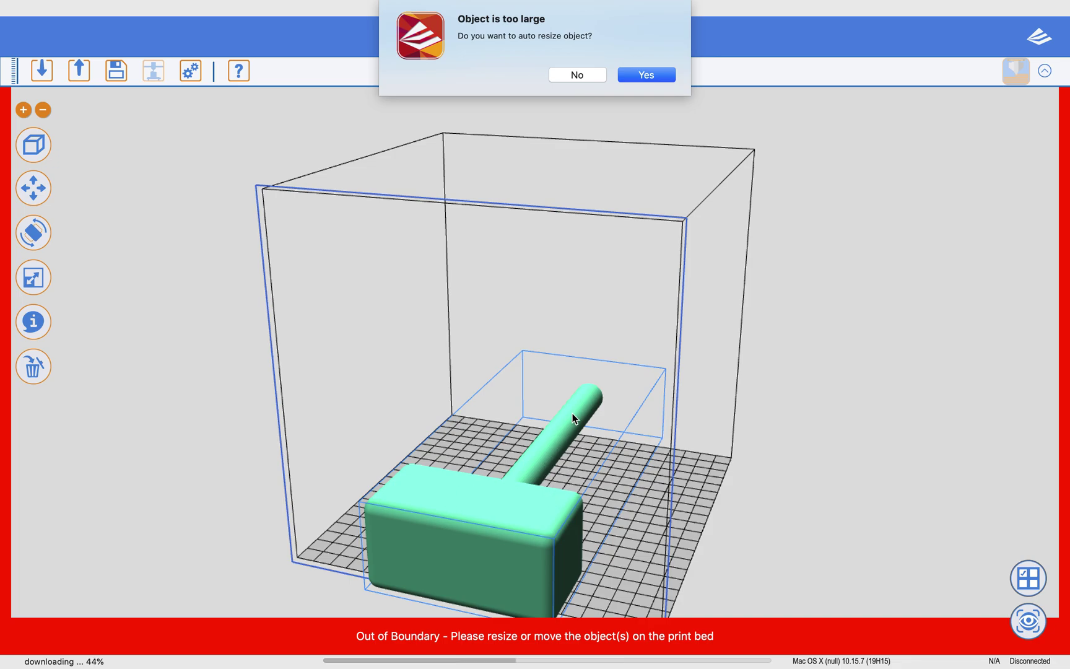
click(647, 75)
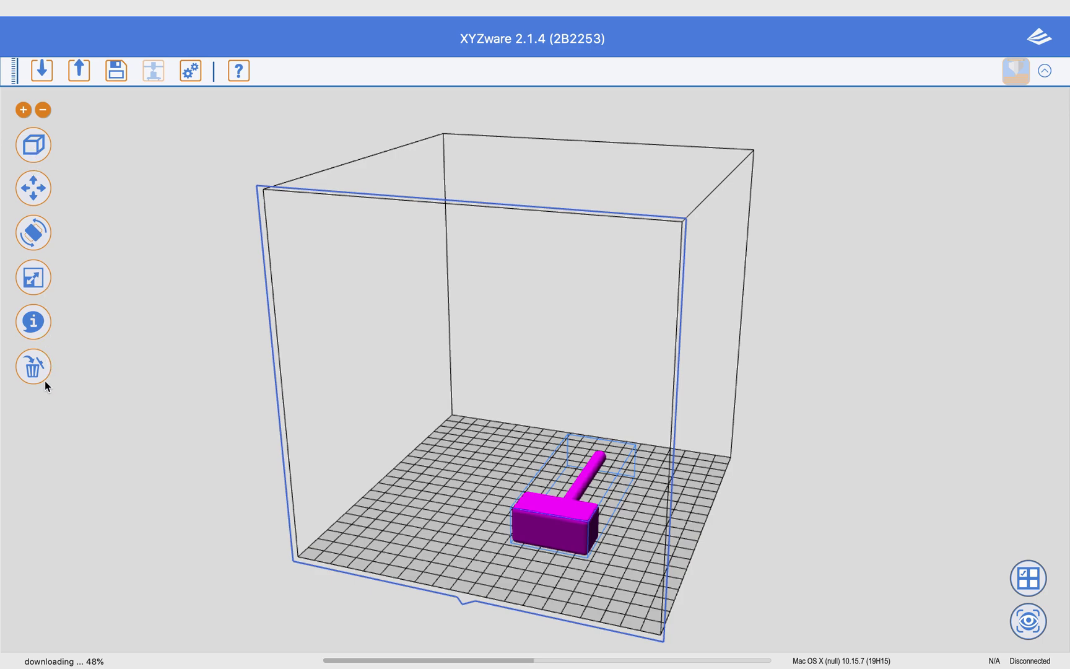
Toggle the preset view angles, then try a 90° X rotation on the hammer.
click(34, 139)
click(34, 139)
click(32, 139)
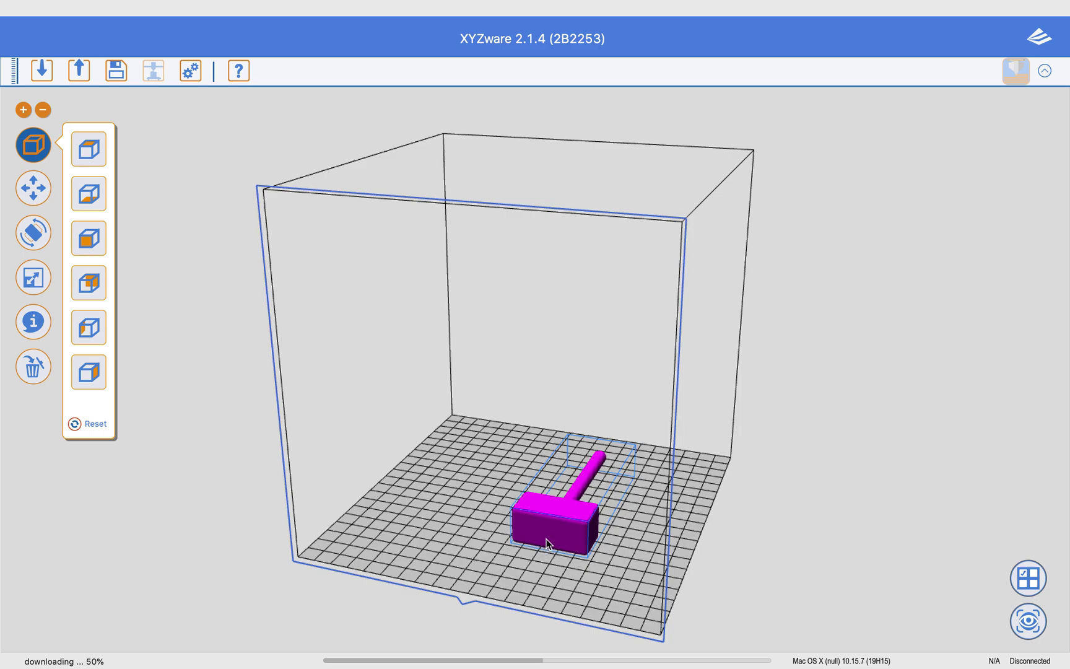
click(31, 233)
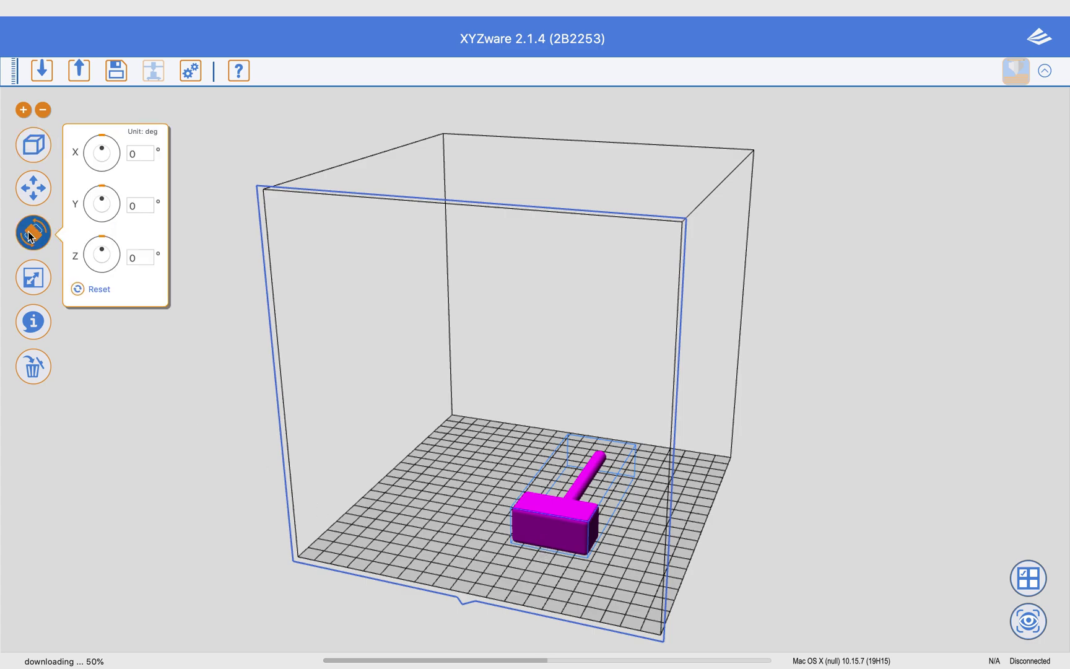
click(137, 154)
key(BackSpace)
text(90)
key(Return)
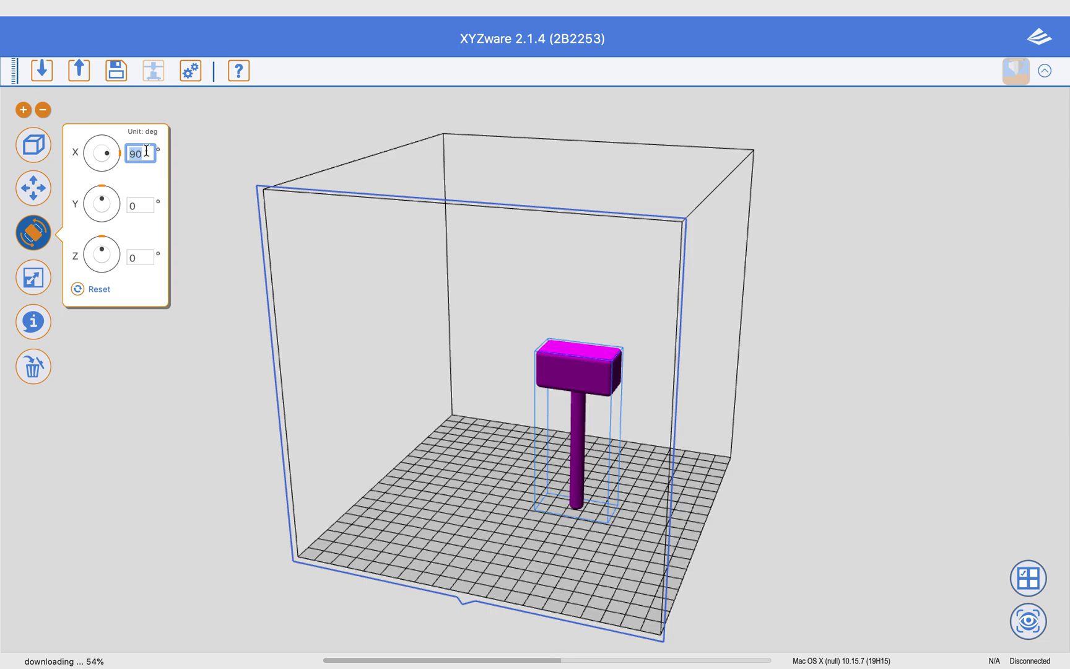
Test a 270° X rotation, then reset the X rotation to 0°.
key(BackSpace)
text(270)
key(Return)
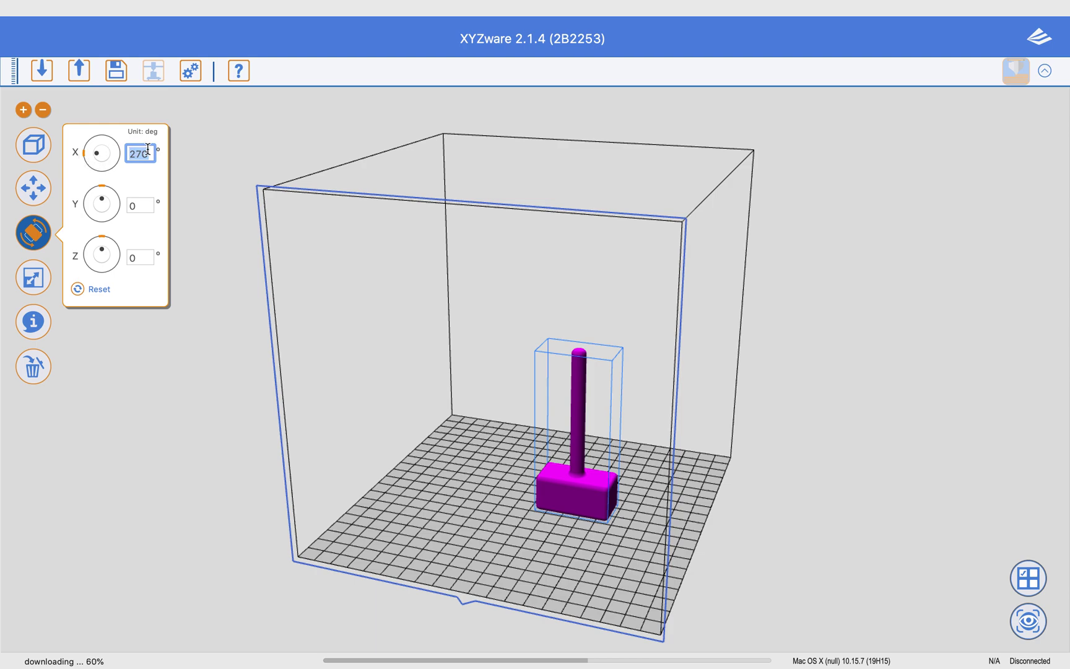
text(0)
key(Return)
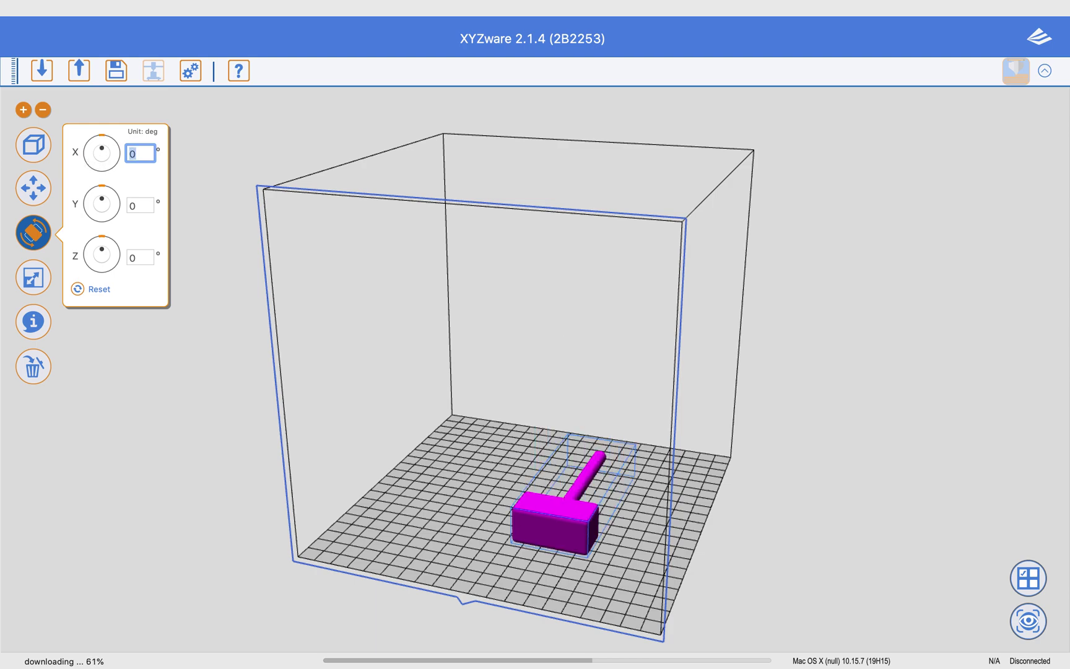
Set the X rotation to 270° so the hammer stands on its head.
scroll(471, 331, up, 1)
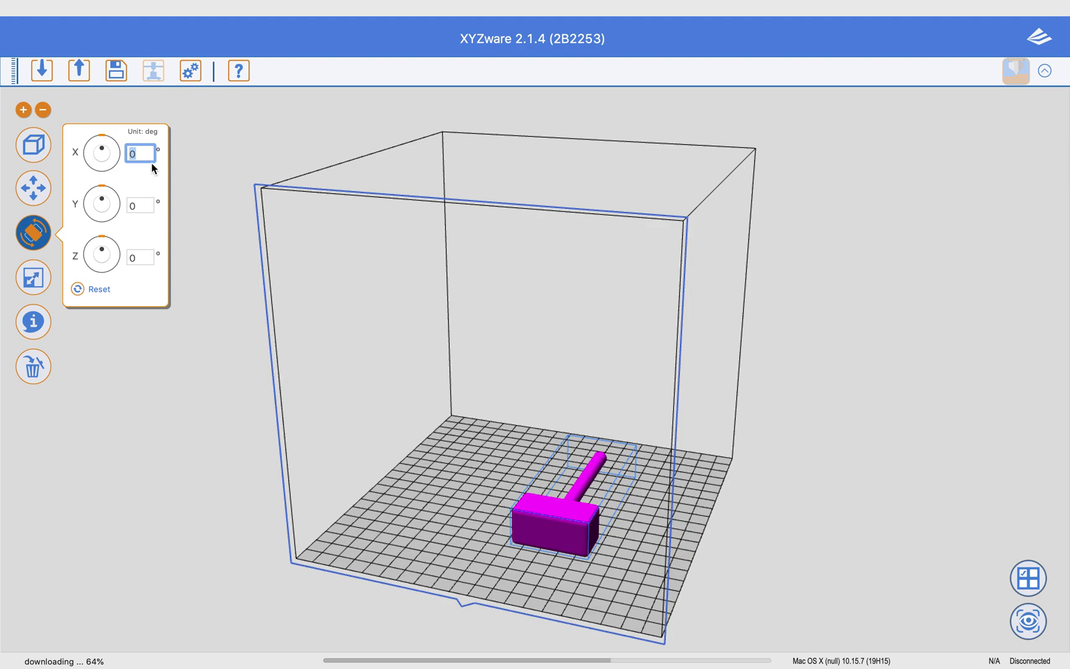
text(270)
key(BackSpace)
text(0)
key(Return)
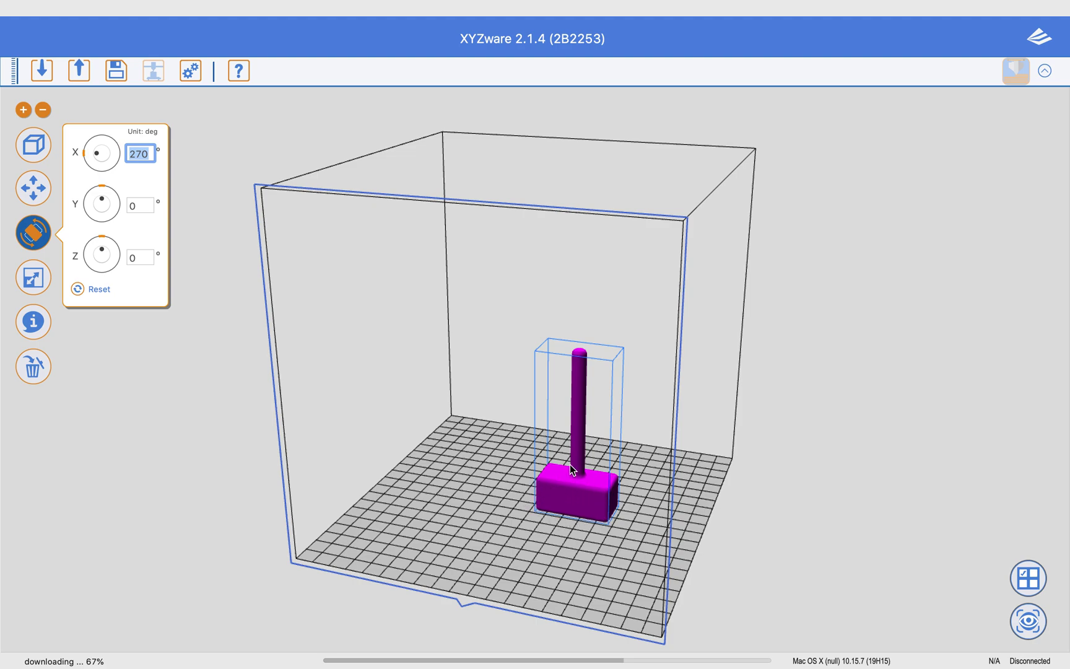
Show the Move panel, confirming the hammer at X 125.3, Y 102.5, Z 0.0 mm.
click(35, 279)
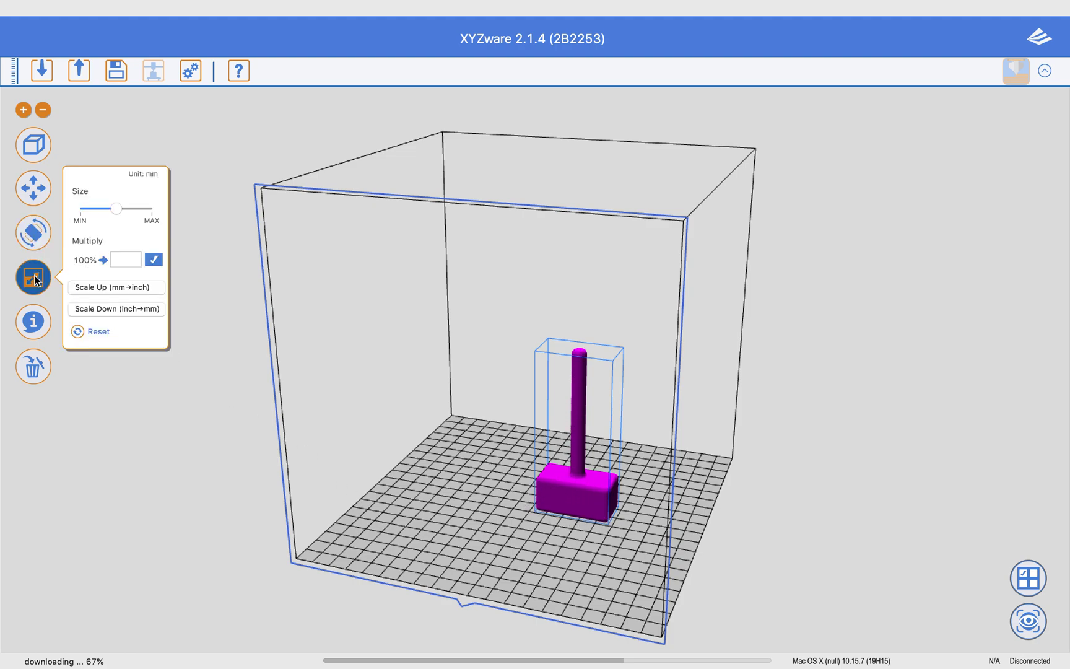
click(37, 195)
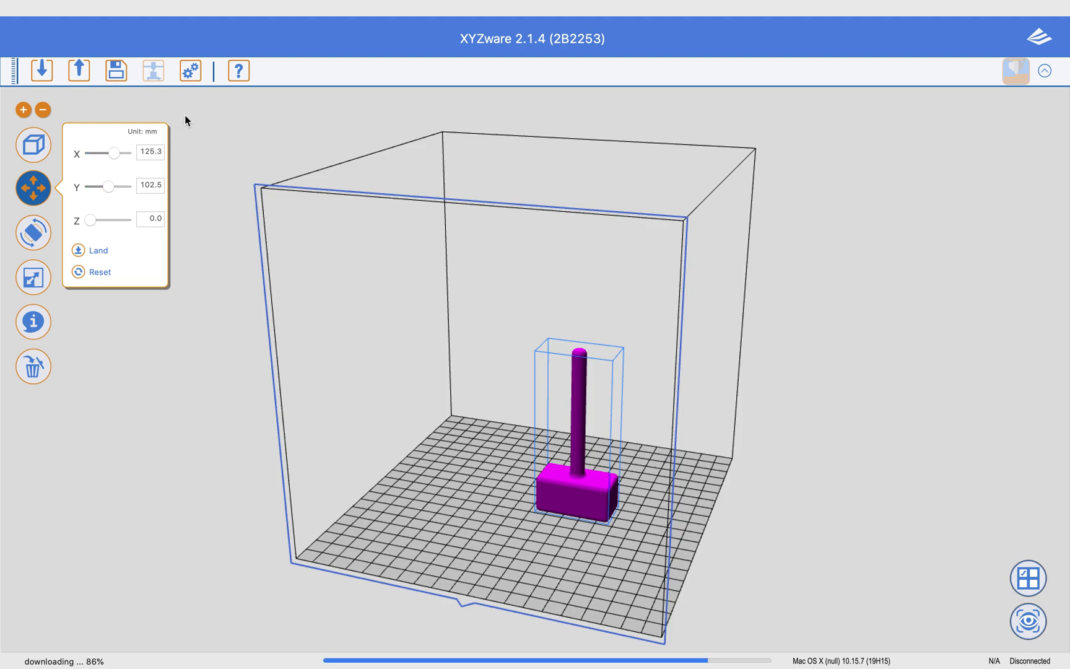
Cancel the STL save, then close the Object Info window showing 44.44 x 22.22 x 100.00 mm.
click(119, 73)
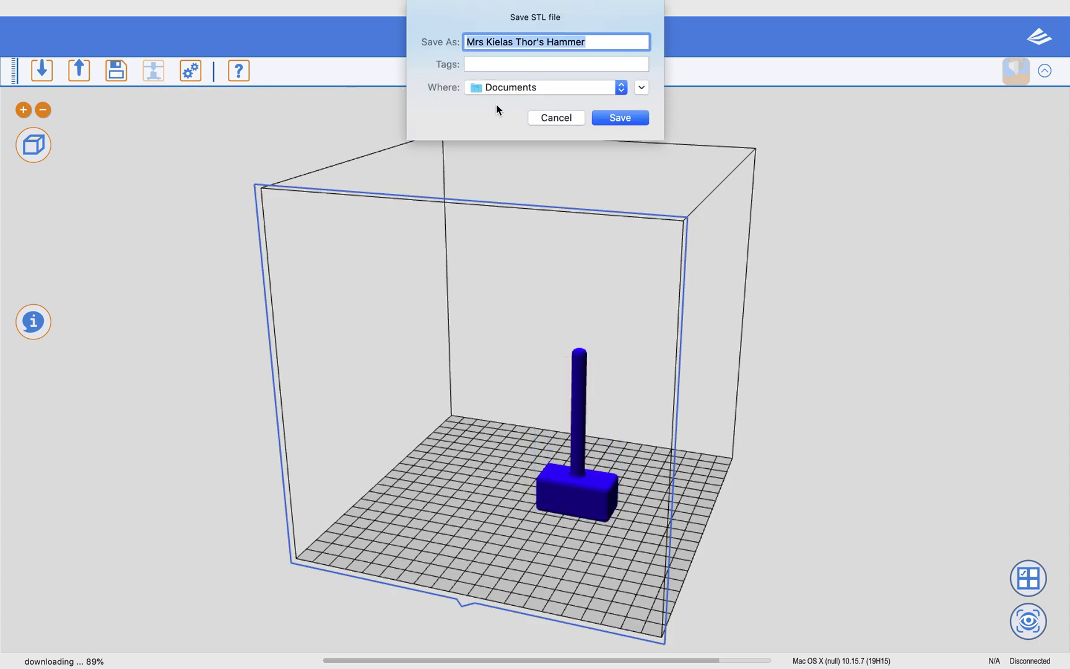
click(556, 118)
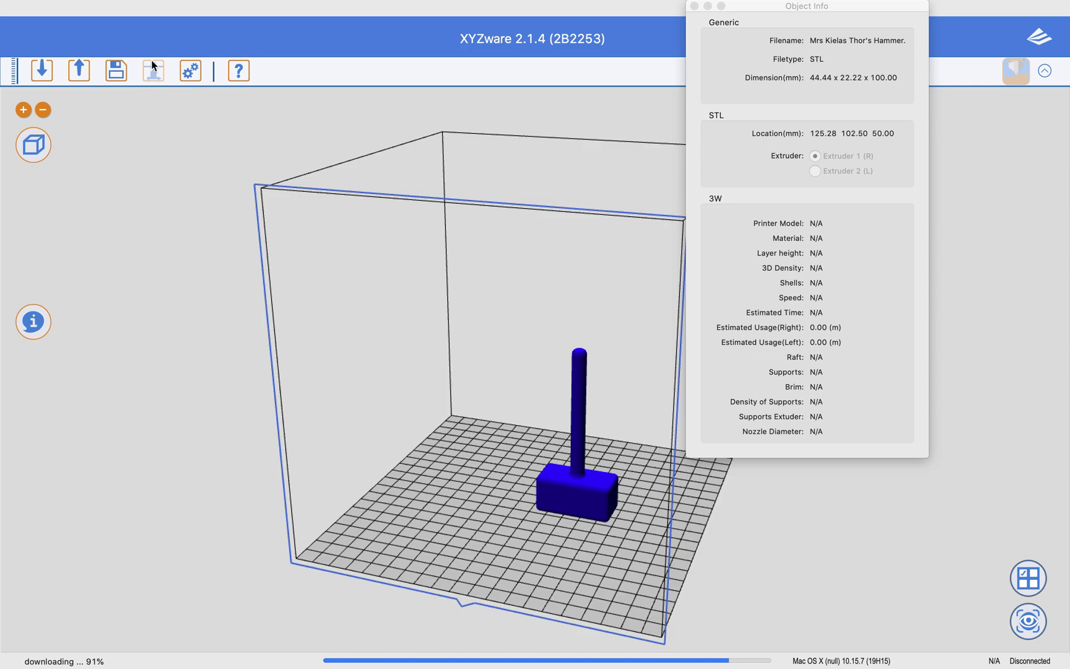
click(695, 6)
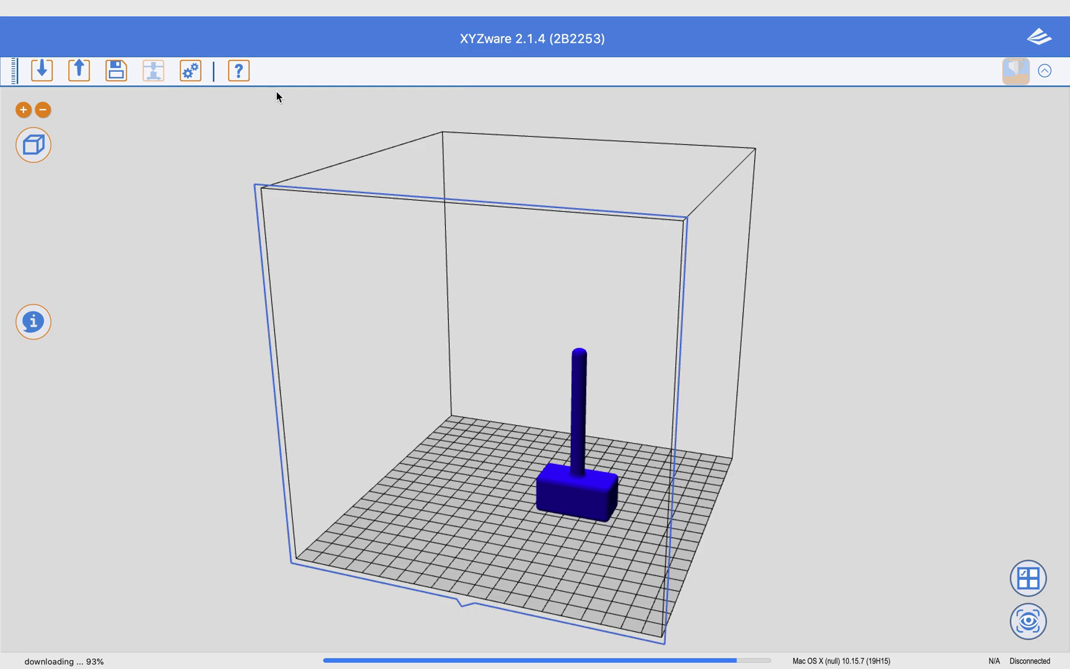